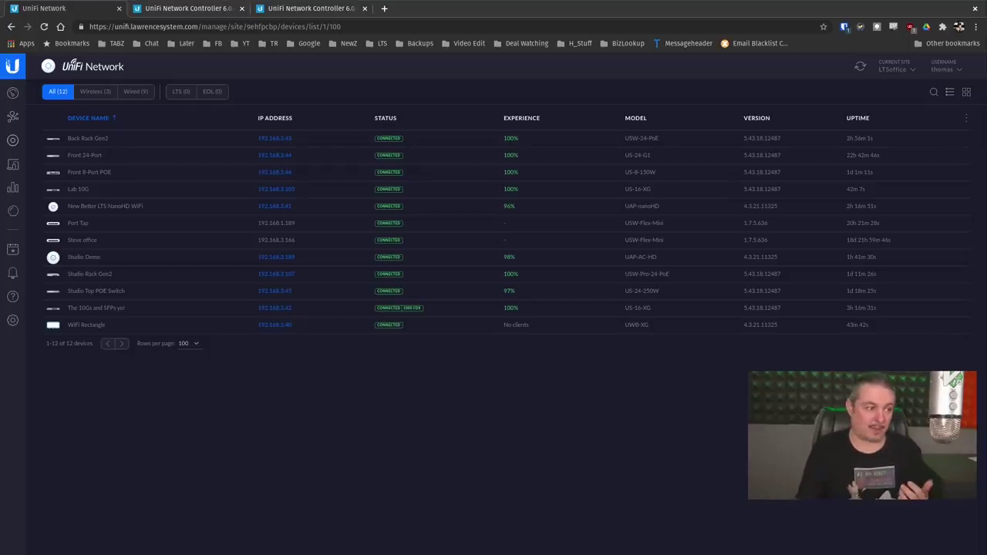
key("alt+Tab")
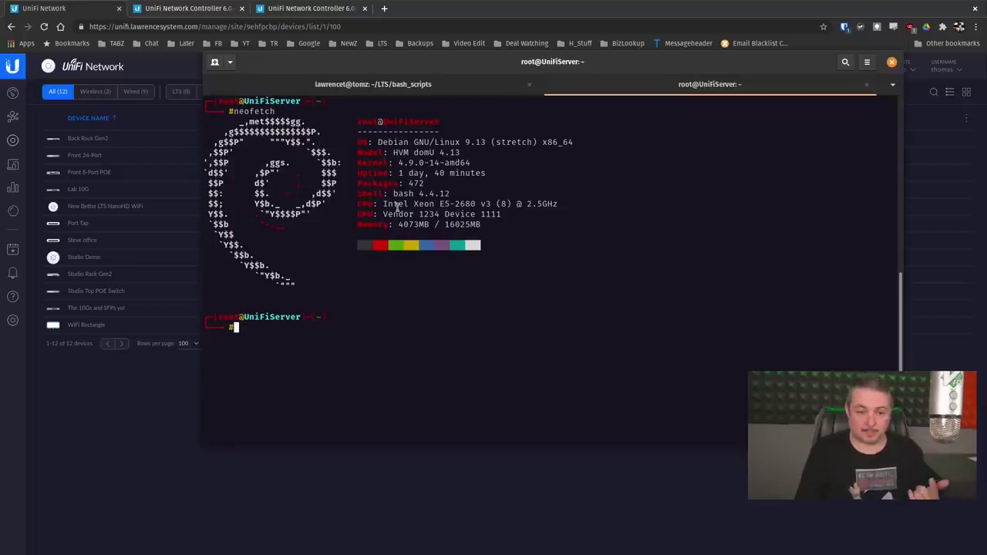
left_click_drag(438, 224, 499, 229)
left_click(420, 224)
type("clear")
key("Return")
type("htop")
key("Return")
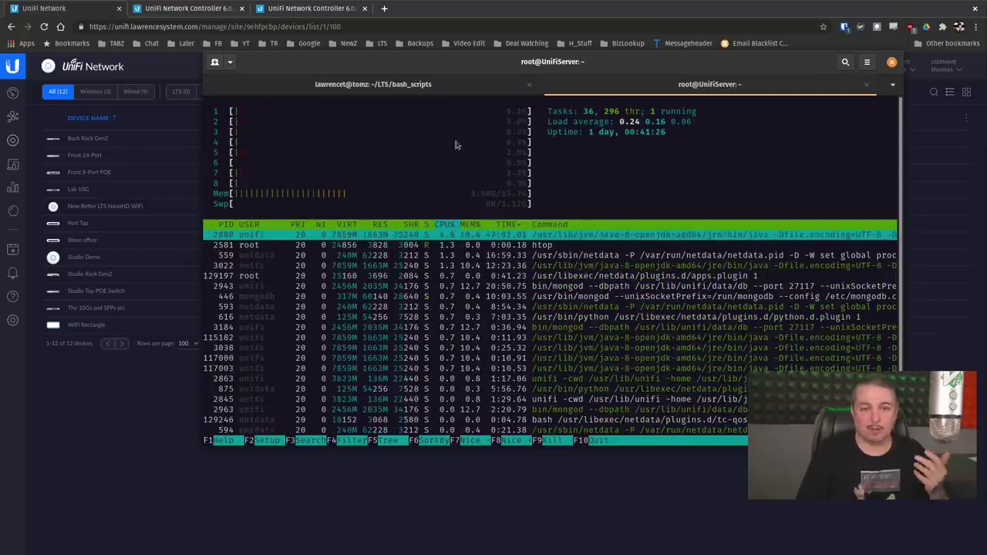
key("F12")
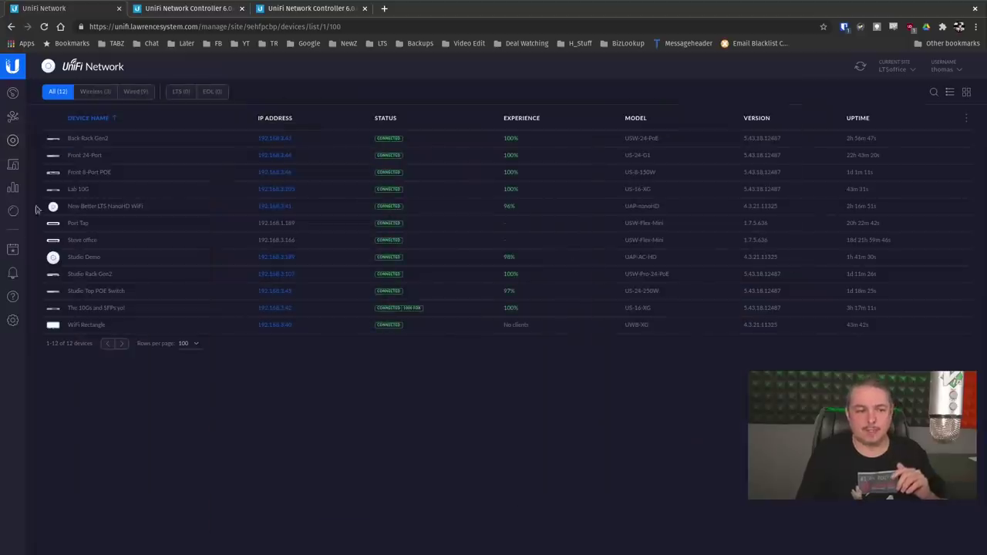
Step: View the switch and access-point topology map, then switch to the 6.0.41 release notes
left_click(13, 117)
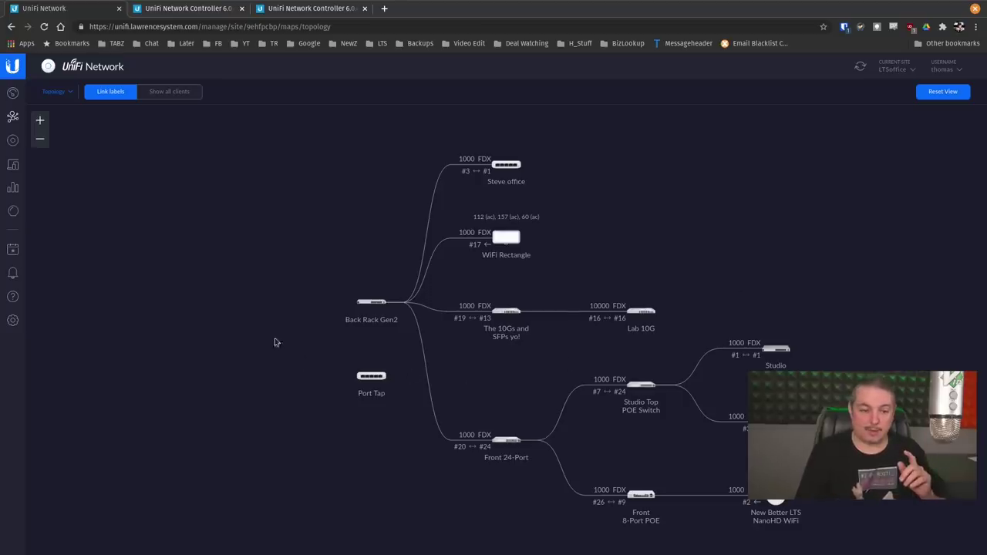
left_click_drag(276, 341, 208, 282)
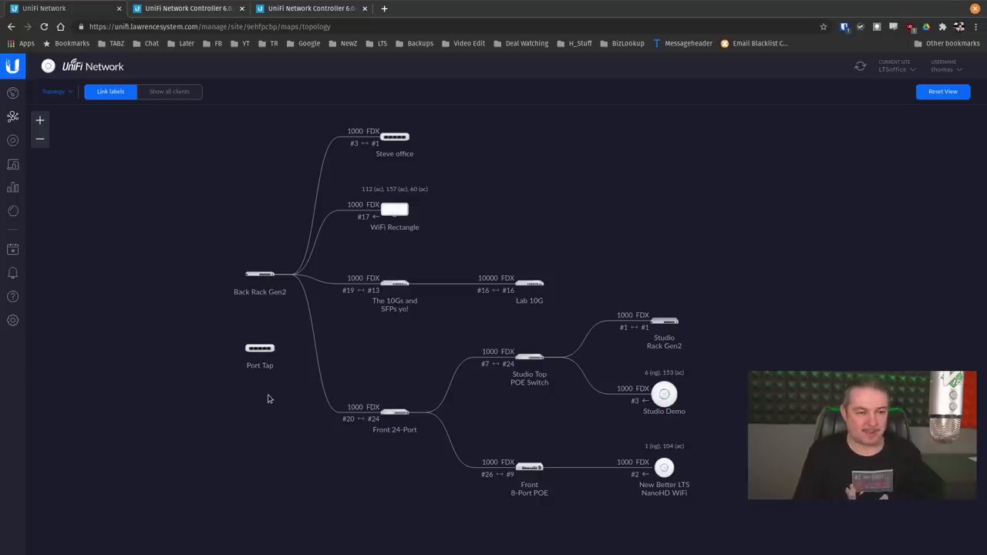
left_click(193, 7)
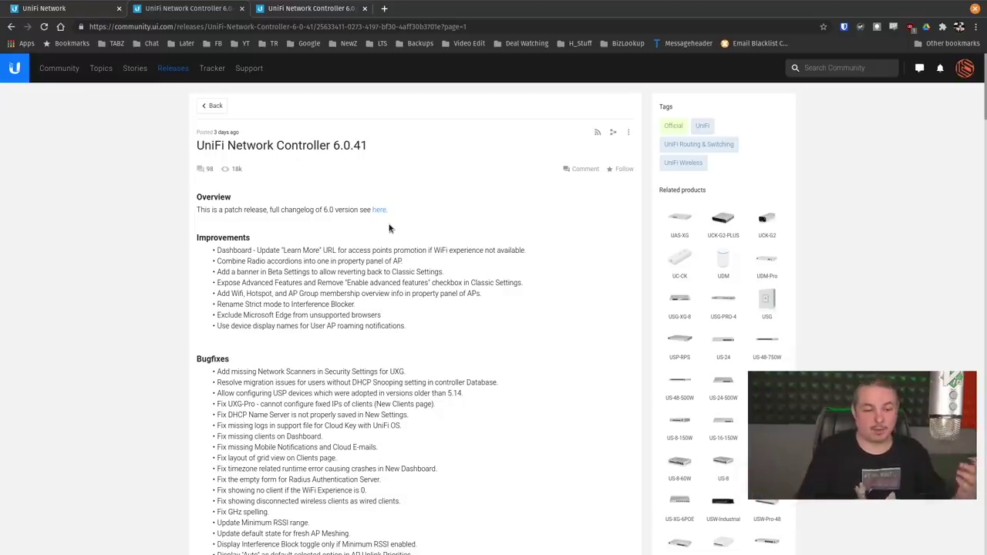
Step: Scroll the release notes and highlight the 'Expose Advanced Features' improvement line
scroll(389, 229, "down", 1)
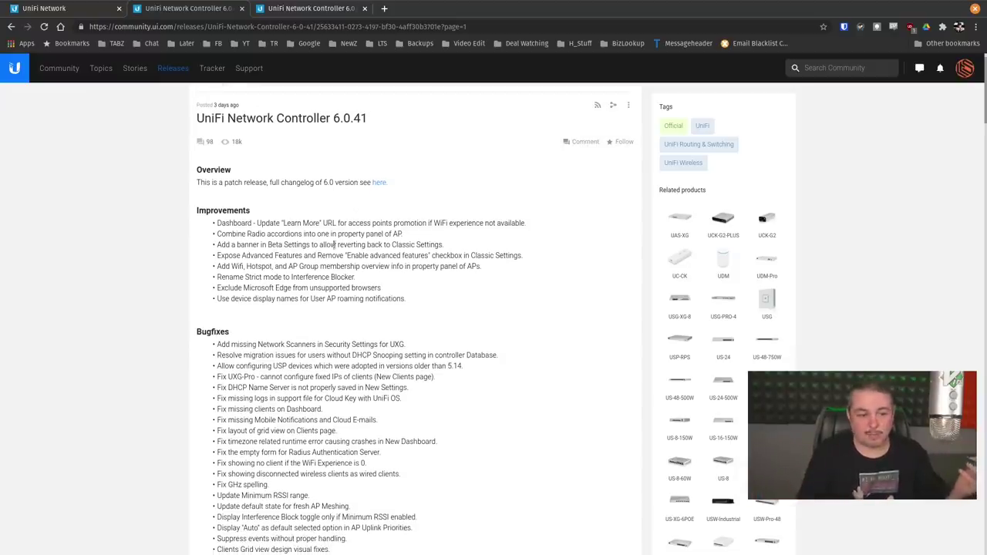
scroll(386, 286, "down", 3)
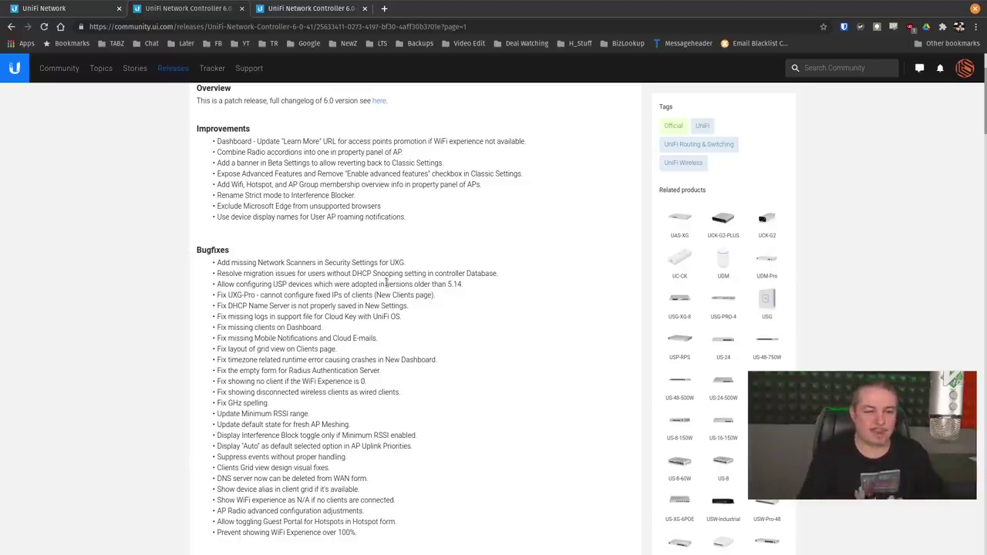
triple_click(453, 175)
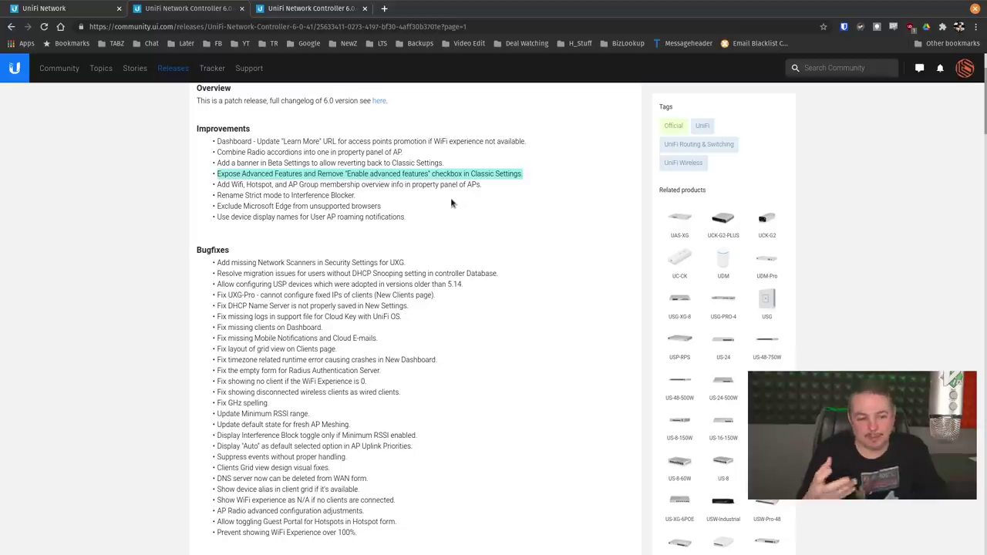
Step: Highlight the 'Fix showing no client' WiFi Experience 0 bugfix, then return to the UniFi topology tab
scroll(451, 172, "down", 1)
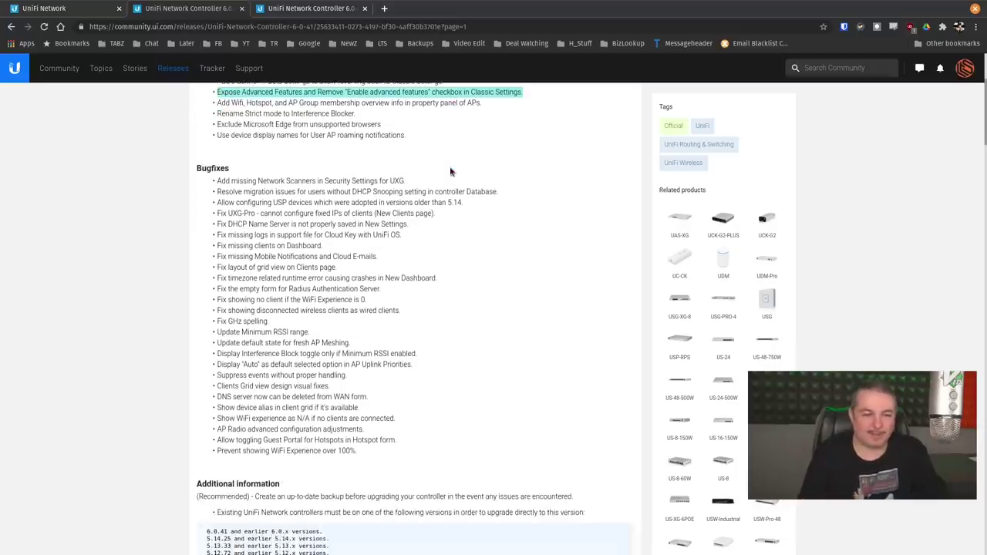
scroll(451, 171, "up", 1)
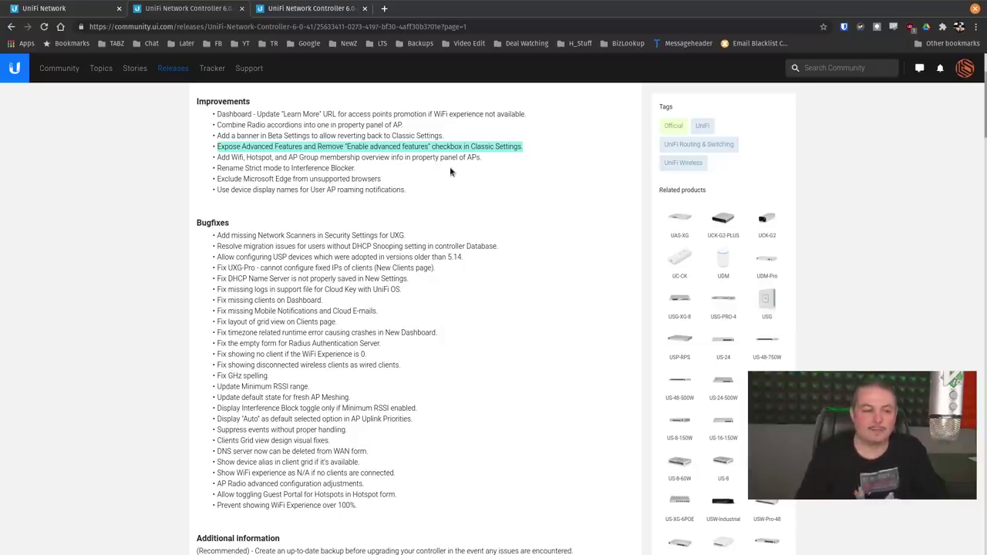
scroll(451, 171, "down", 1)
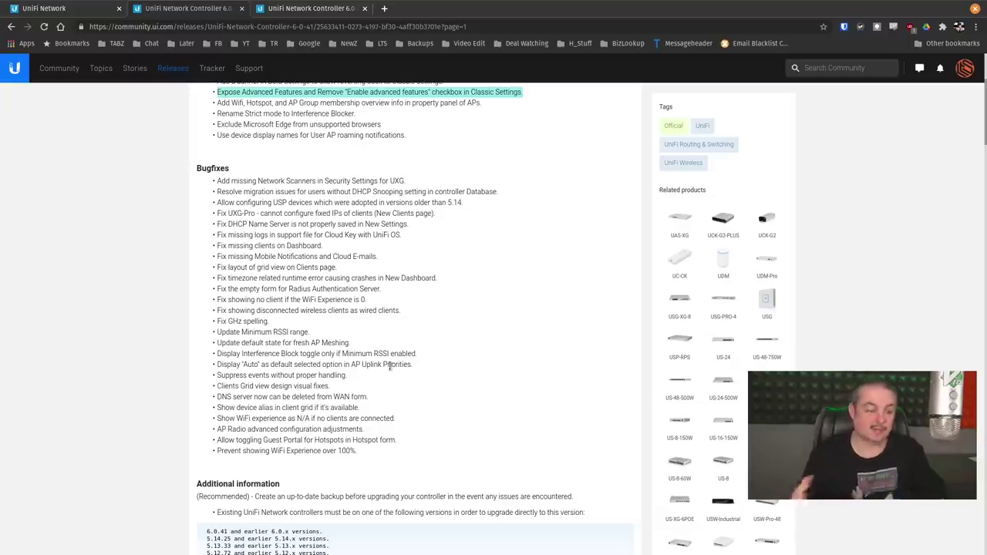
scroll(389, 366, "down", 1)
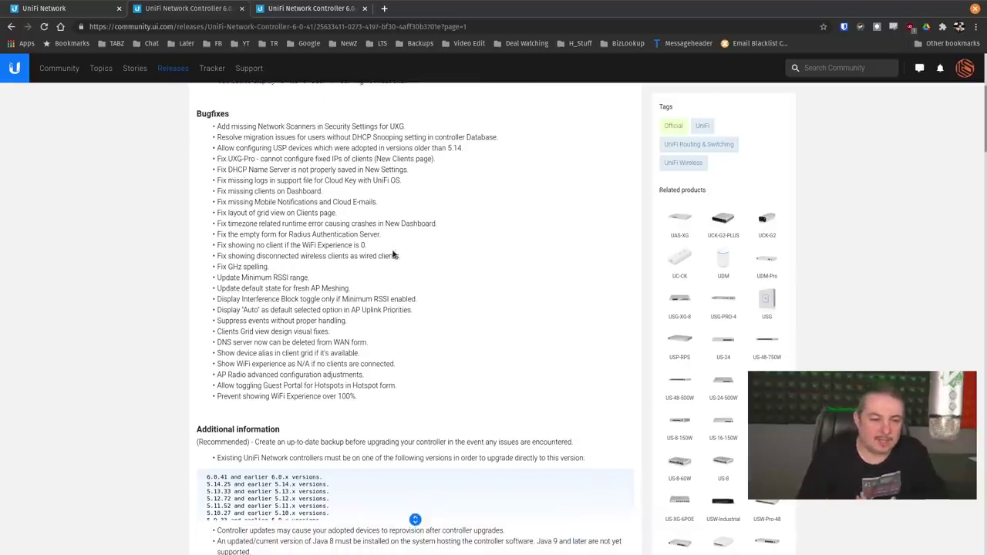
triple_click(334, 246)
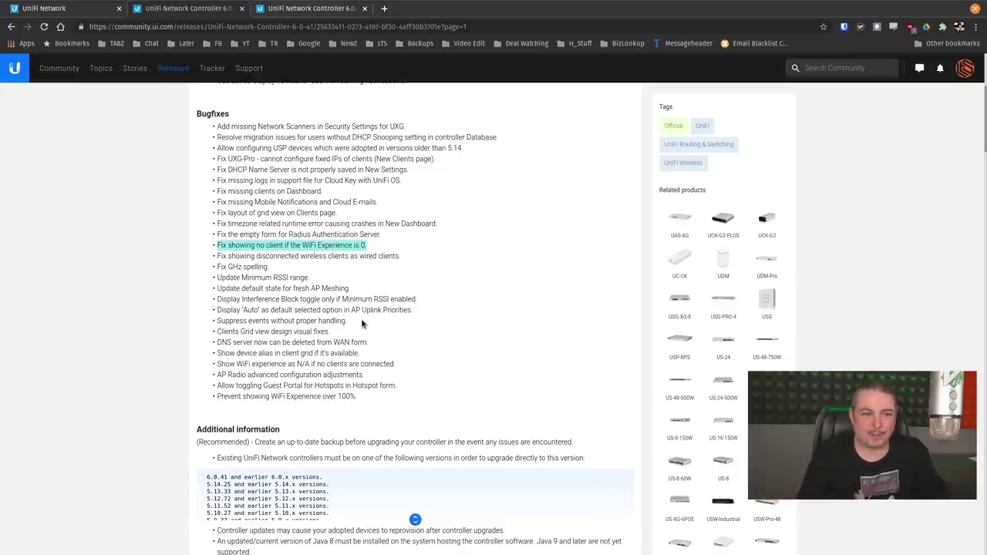
left_click(44, 8)
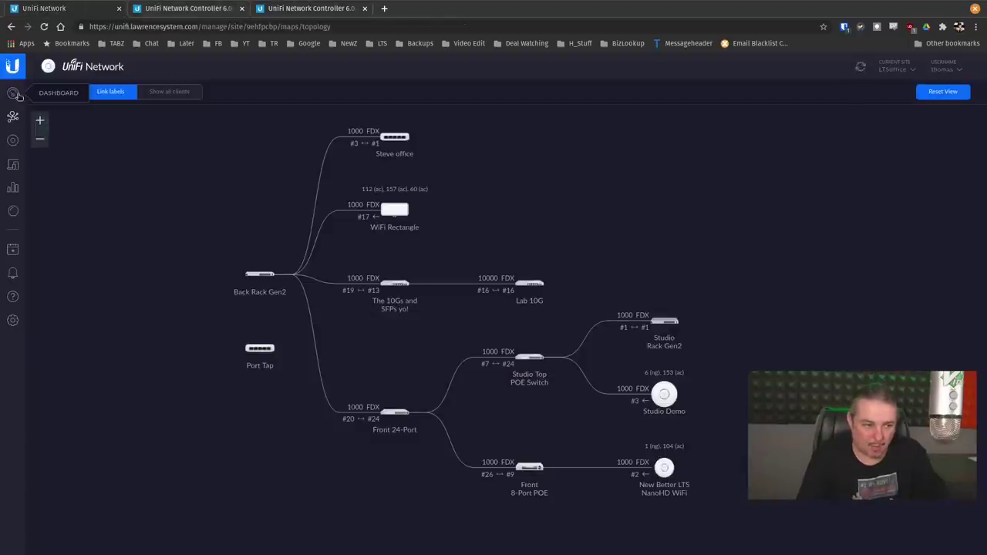
Step: Scroll through the dashboard's health score and statistics widgets, then return to the release notes
left_click(14, 93)
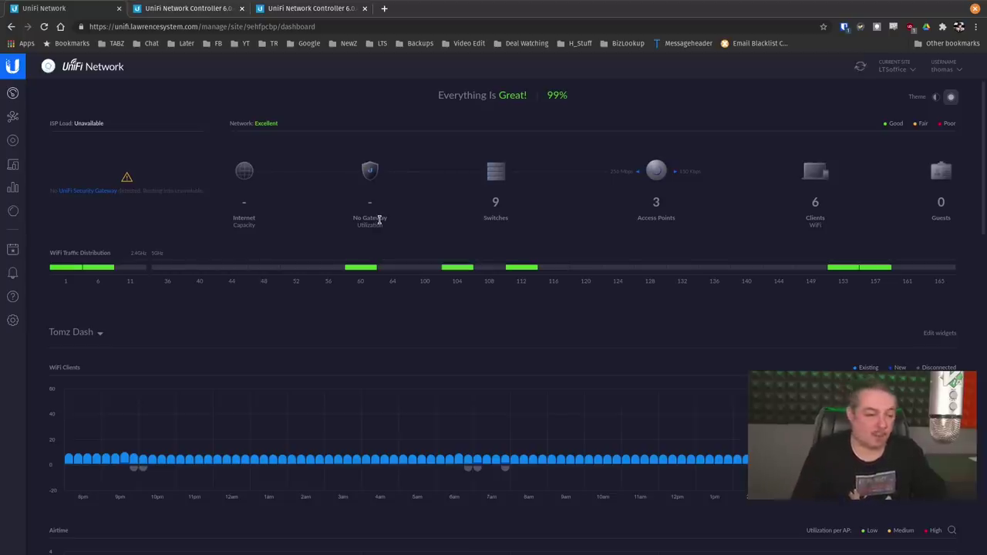
scroll(379, 220, "down", 1)
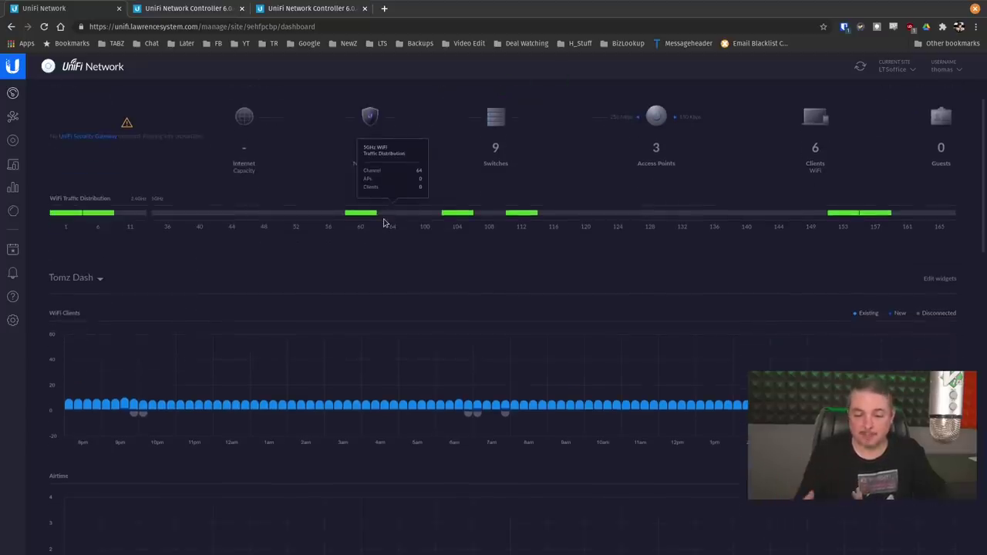
scroll(384, 222, "down", 10)
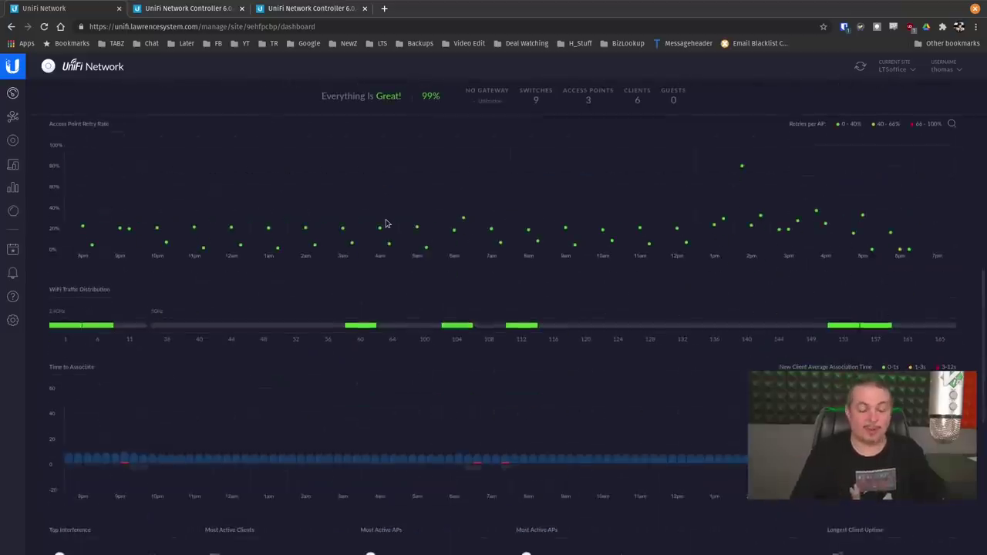
scroll(386, 224, "down", 4)
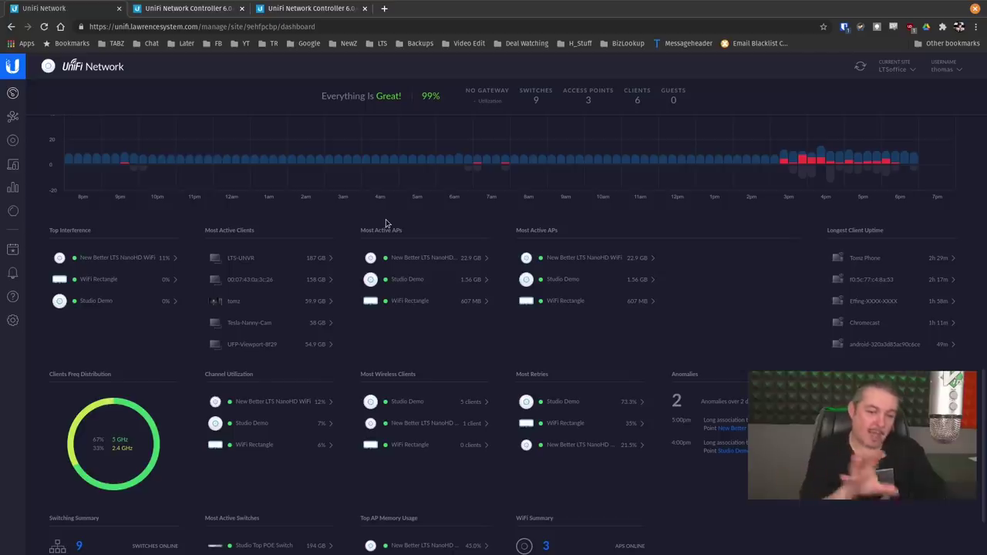
scroll(385, 224, "down", 1)
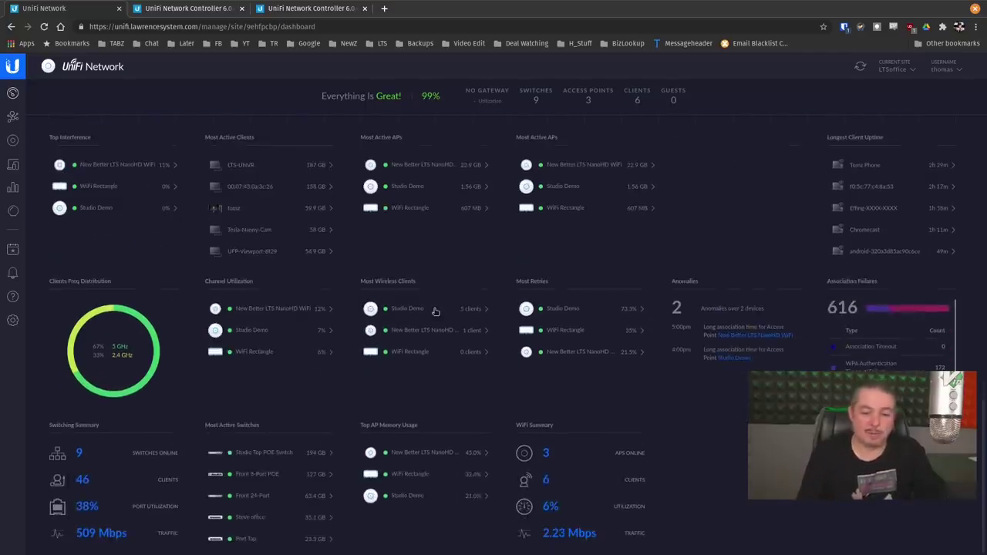
scroll(436, 312, "up", 4)
scroll(435, 312, "up", 4)
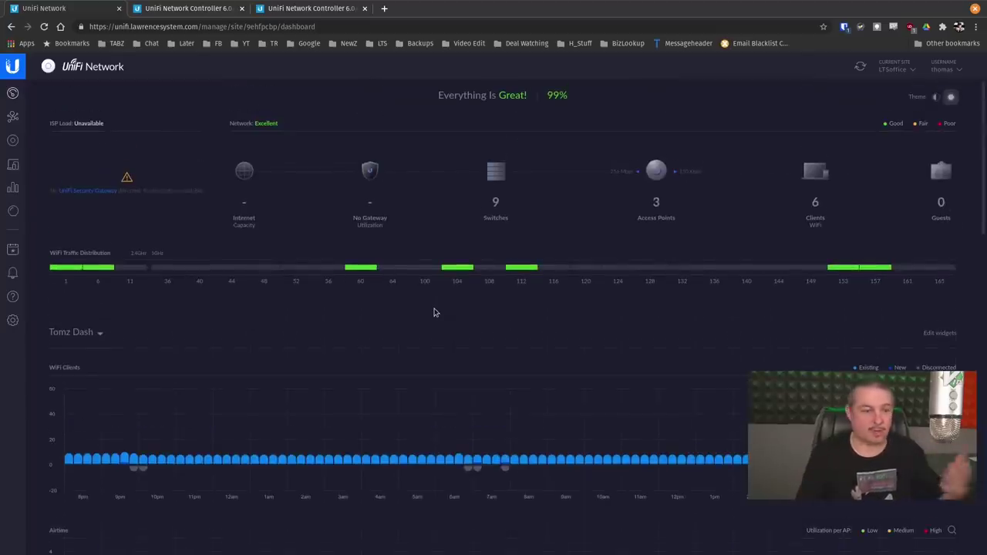
scroll(434, 312, "down", 5)
scroll(435, 312, "down", 5)
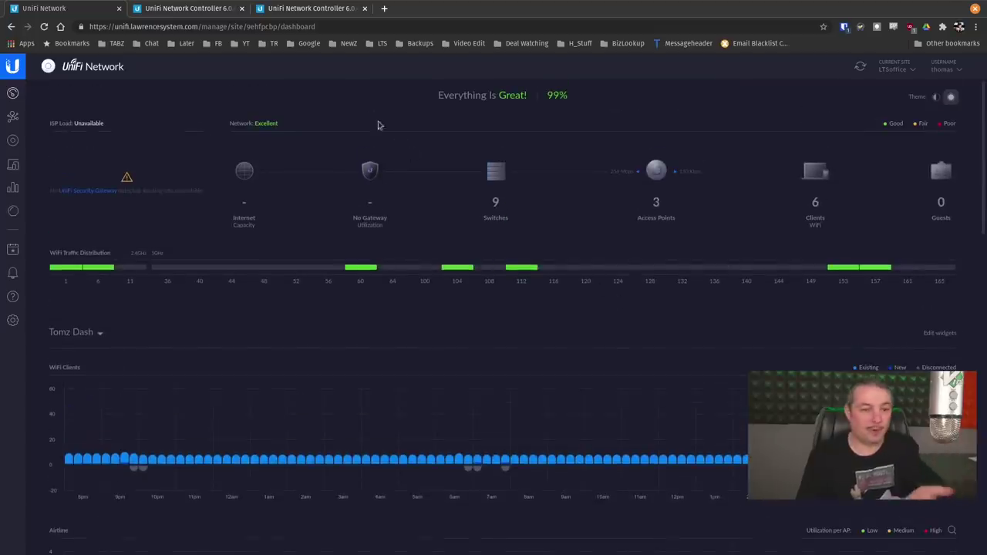
left_click(209, 3)
Step: Bring up page 4 of the 6.0.41 release comment thread
scroll(483, 282, "down", 2)
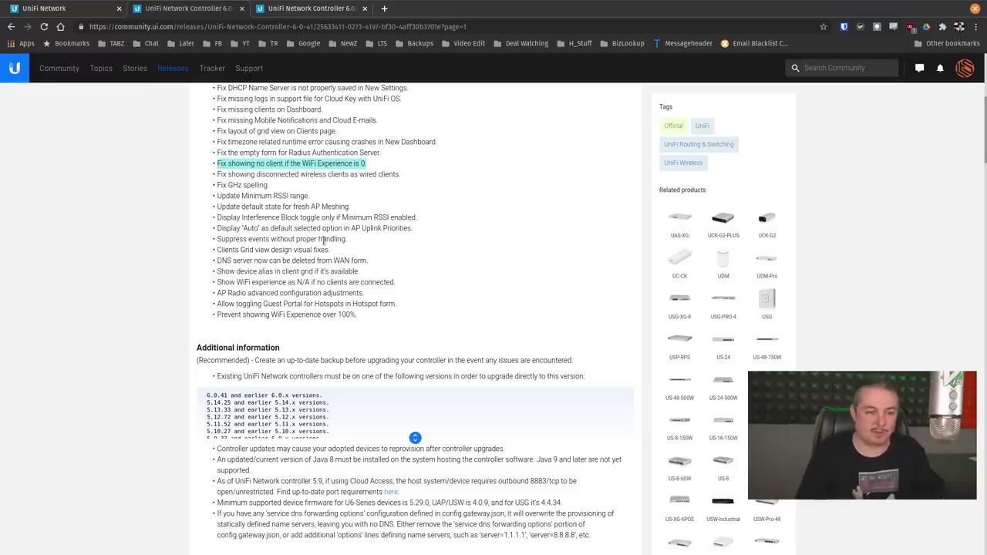
left_click(312, 8)
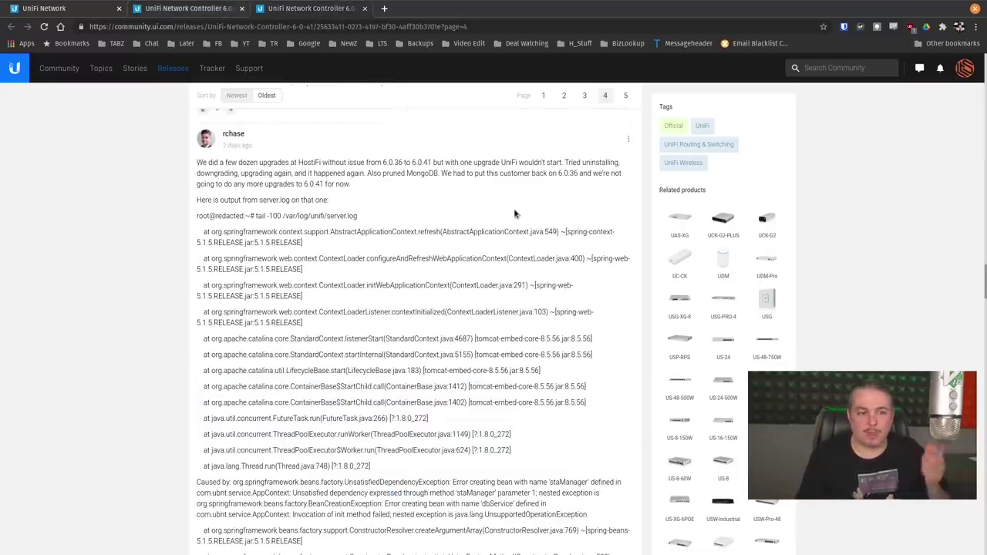
left_click(202, 8)
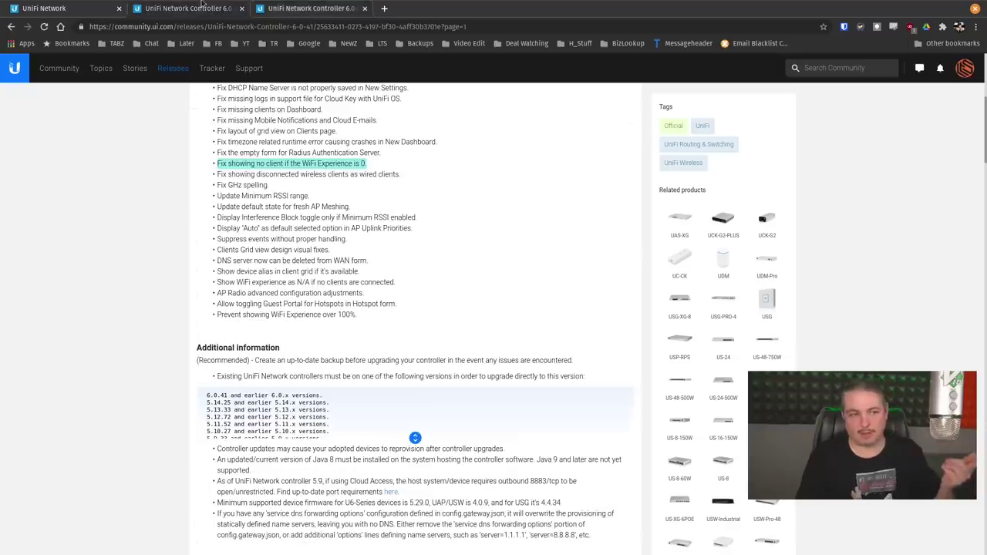
left_click(327, 8)
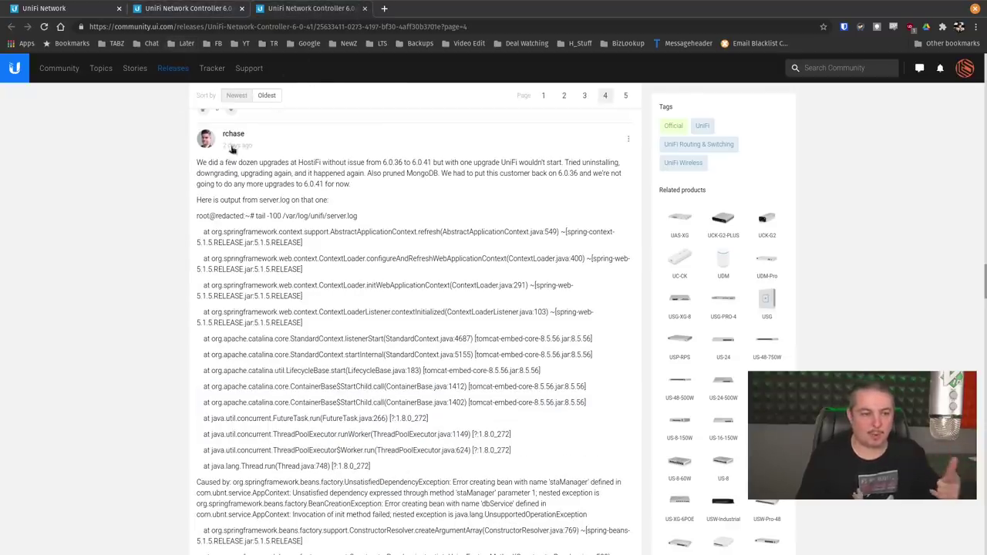
scroll(371, 262, "down", 10)
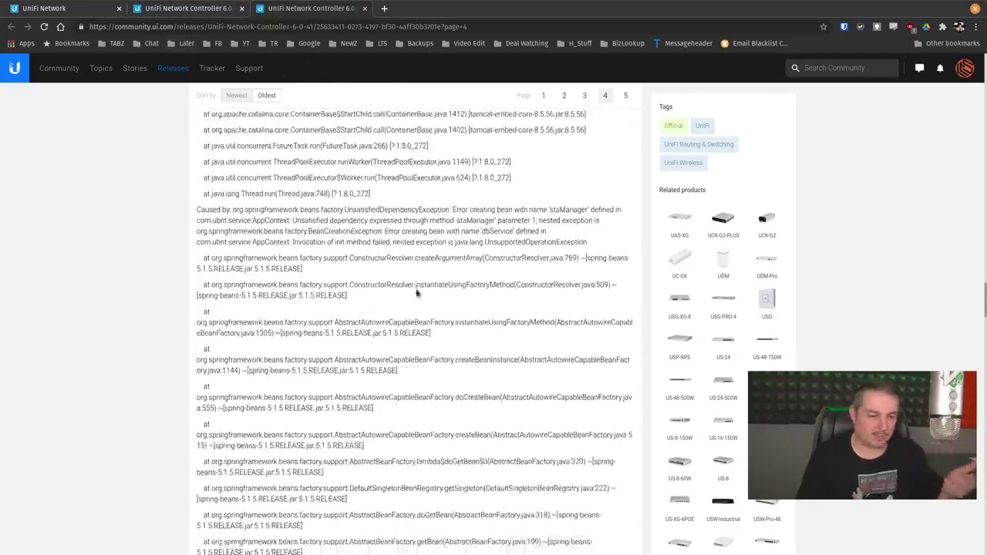
scroll(434, 304, "down", 4)
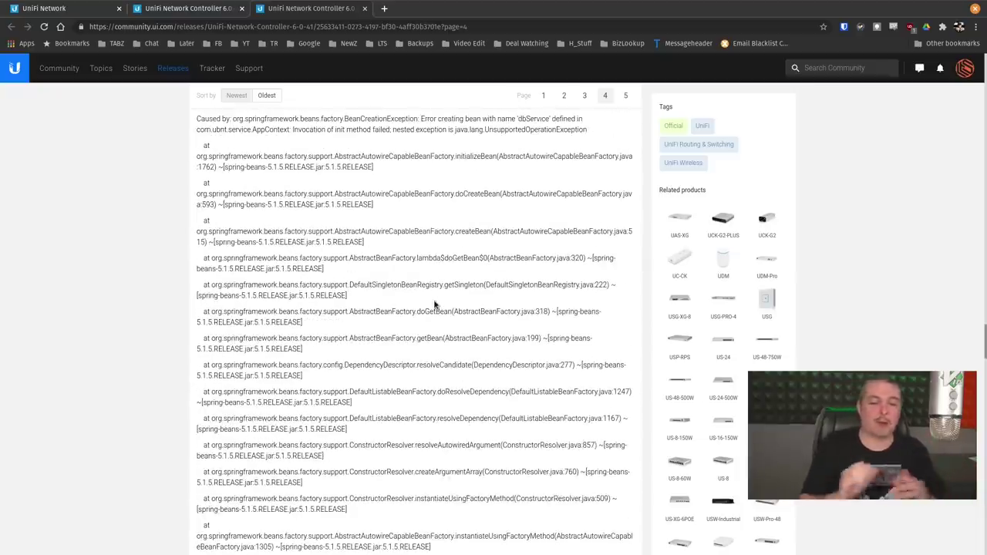
scroll(434, 305, "down", 6)
scroll(434, 305, "up", 10)
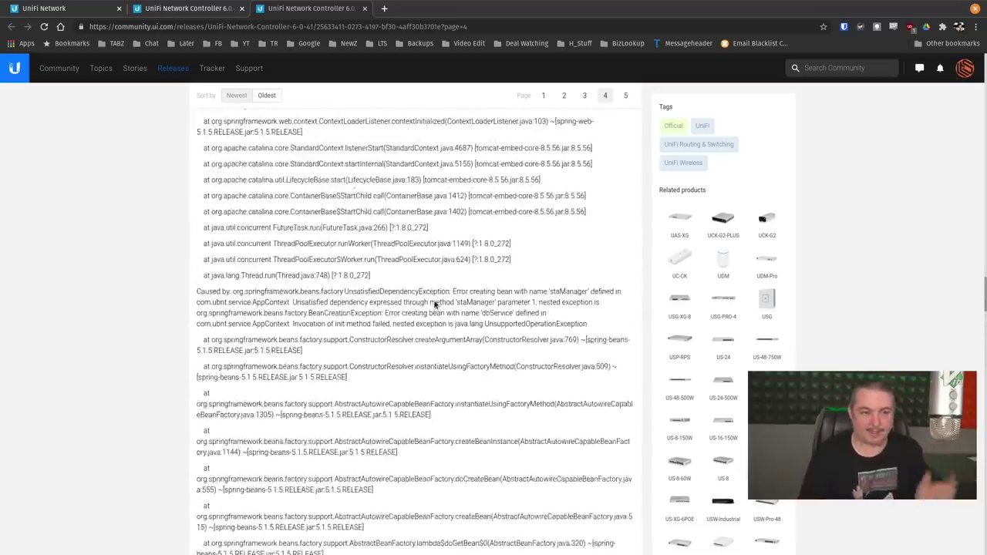
scroll(434, 304, "down", 8)
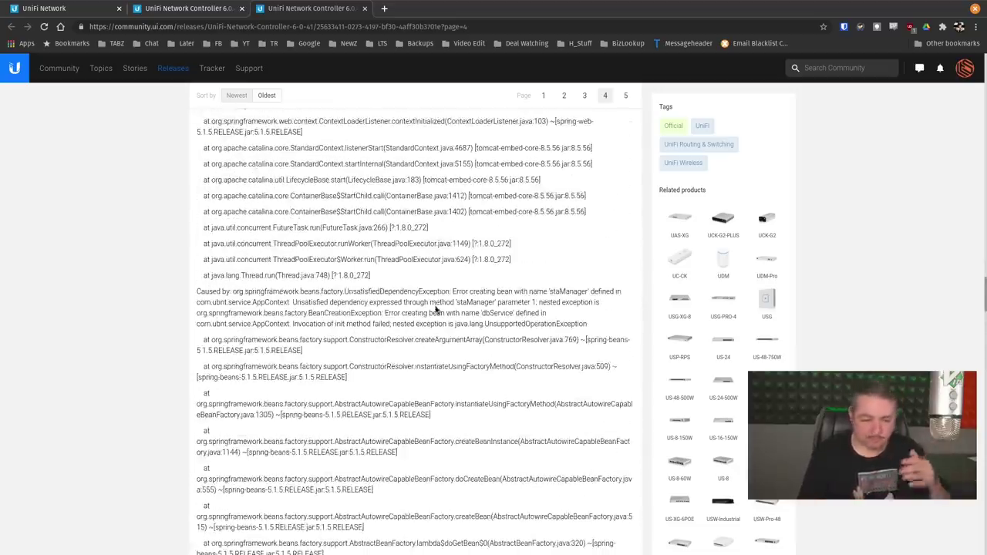
scroll(434, 310, "down", 8)
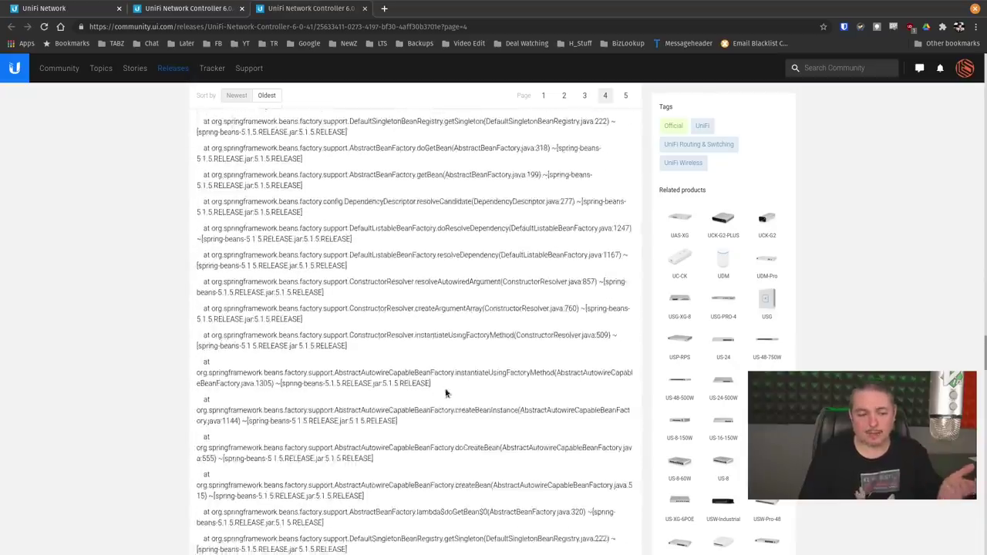
scroll(448, 396, "down", 1)
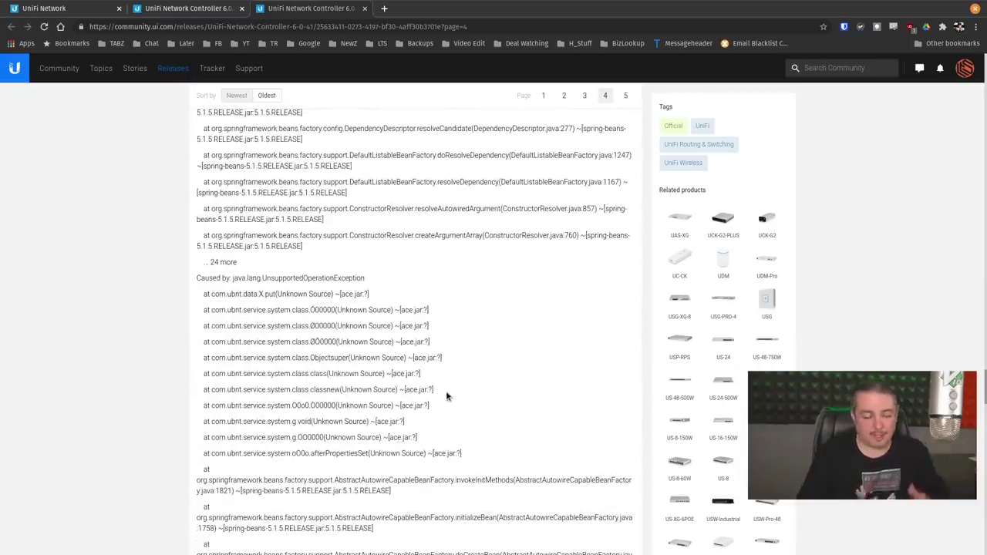
scroll(447, 396, "down", 8)
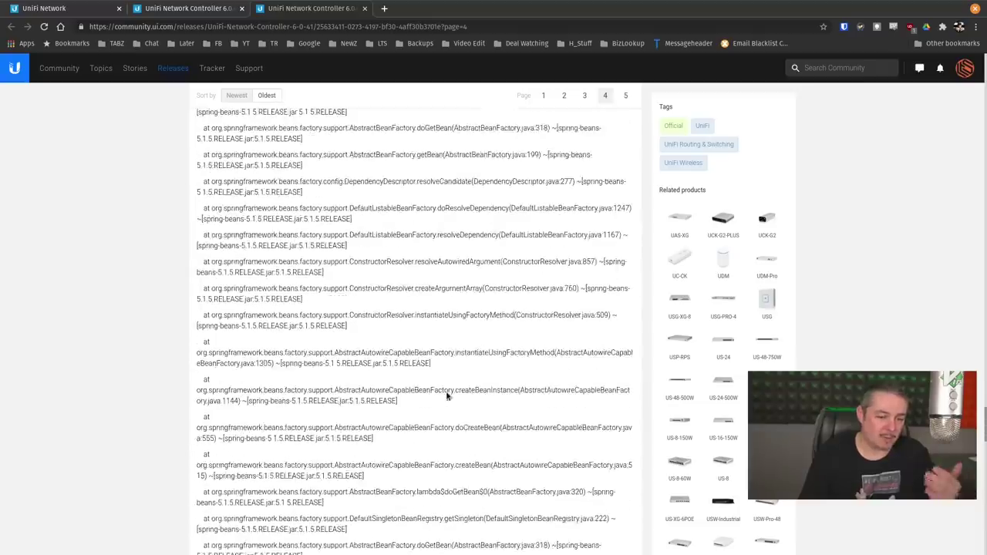
scroll(451, 466, "down", 2)
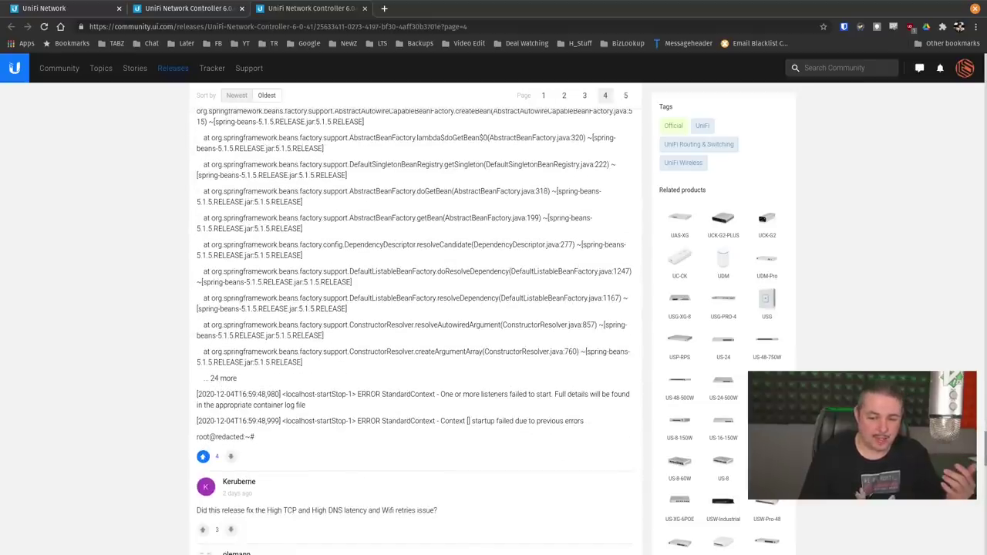
scroll(347, 387, "down", 4)
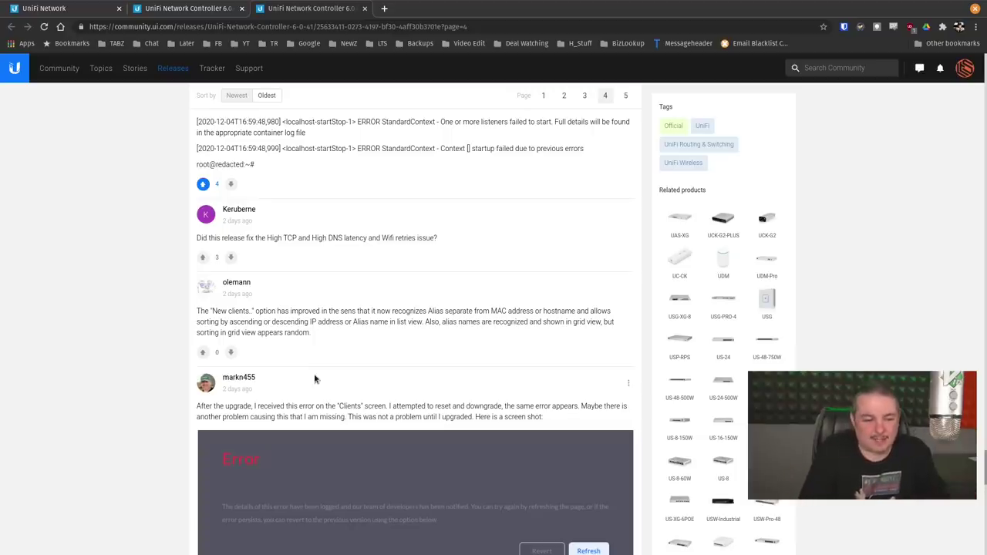
scroll(315, 378, "down", 6)
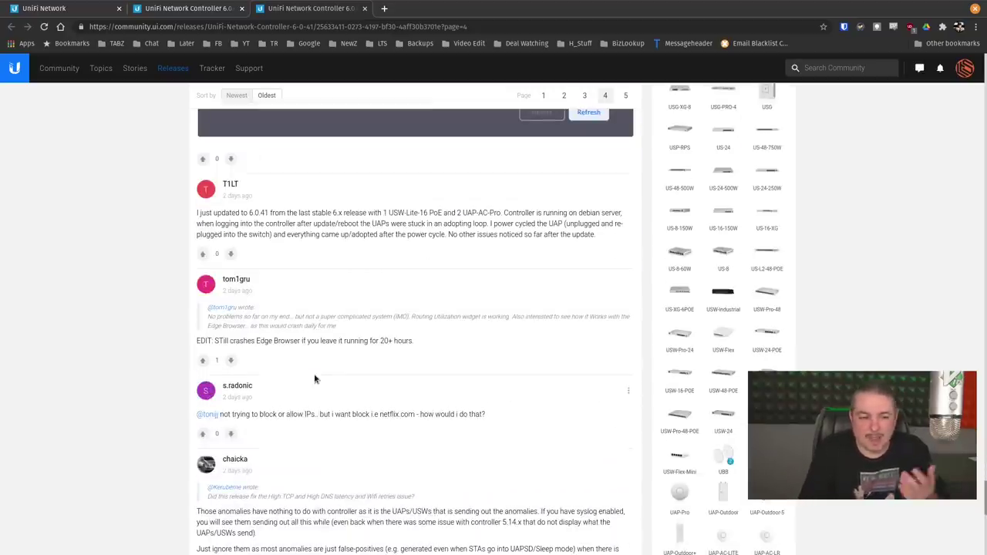
scroll(315, 378, "up", 2)
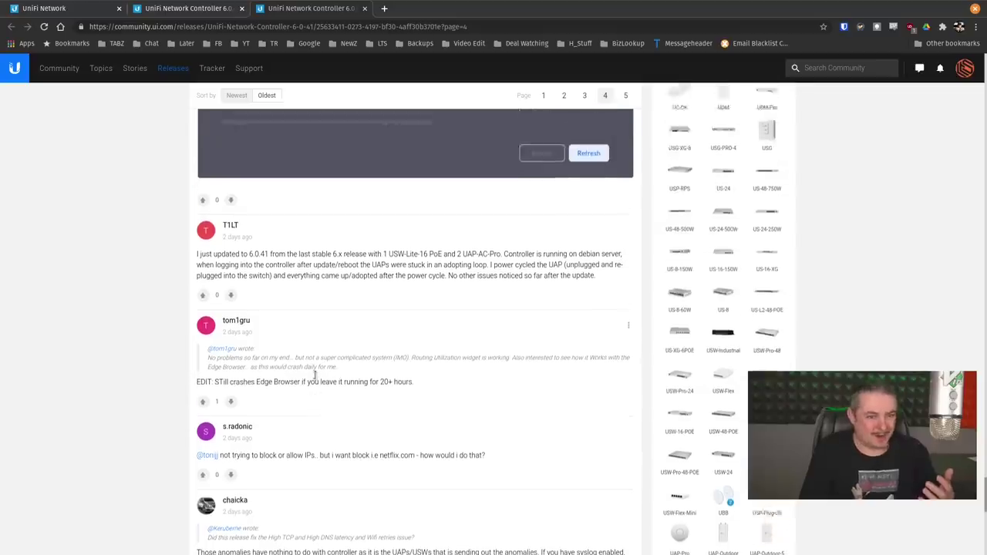
scroll(314, 377, "down", 6)
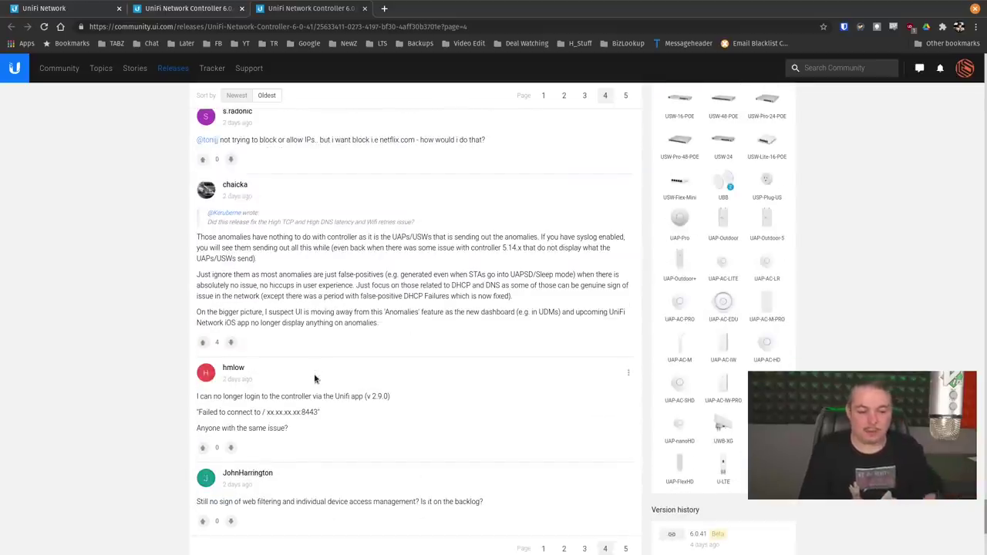
scroll(314, 378, "down", 4)
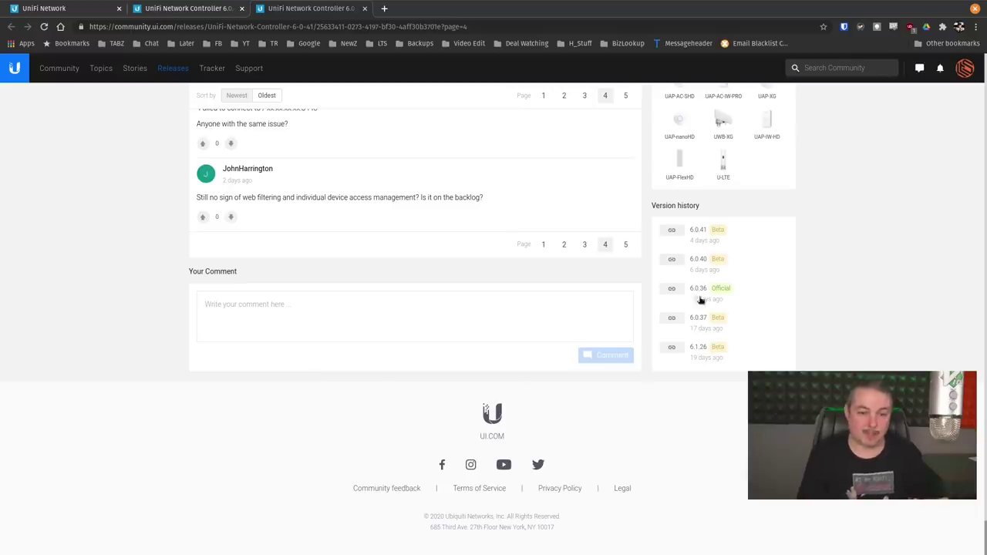
Step: Open comment page 5 and scroll through the post with Android app dashboard screenshots
left_click(626, 244)
scroll(520, 318, "down", 5)
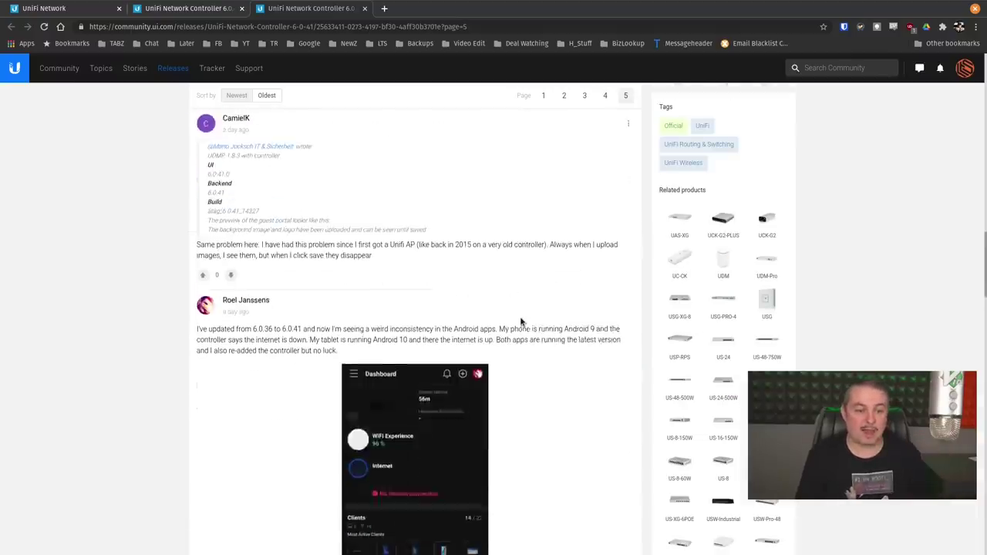
scroll(521, 318, "up", 2)
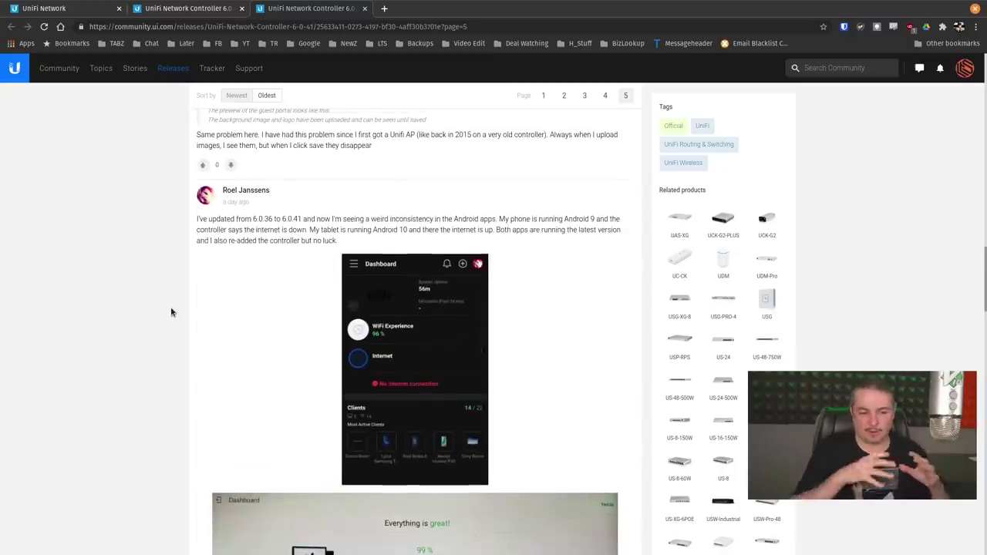
scroll(171, 312, "down", 1)
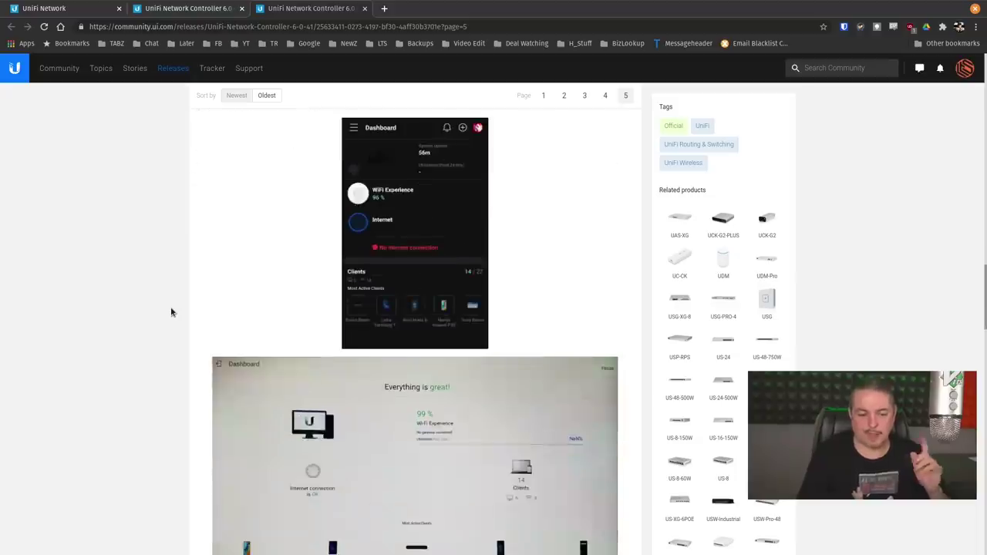
scroll(192, 301, "down", 2)
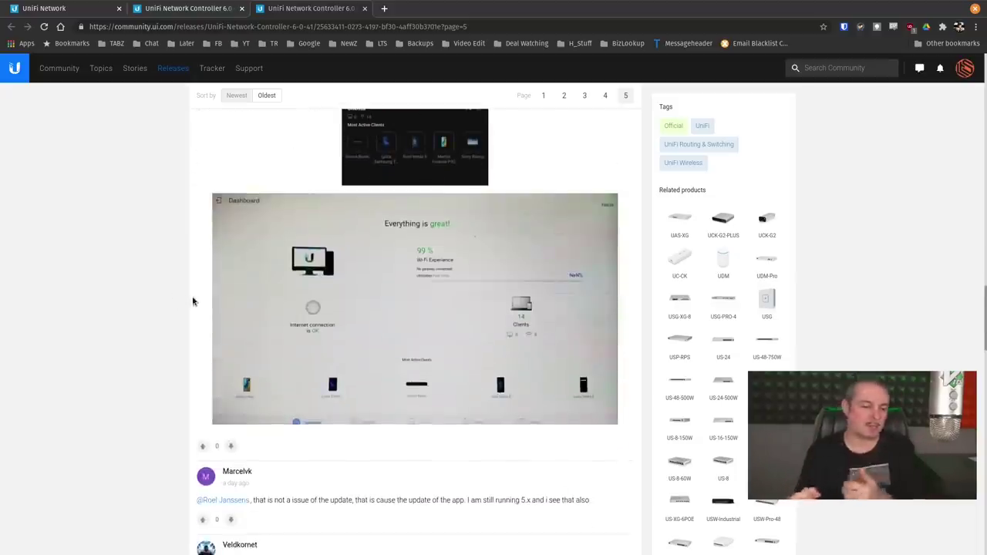
scroll(270, 339, "up", 2)
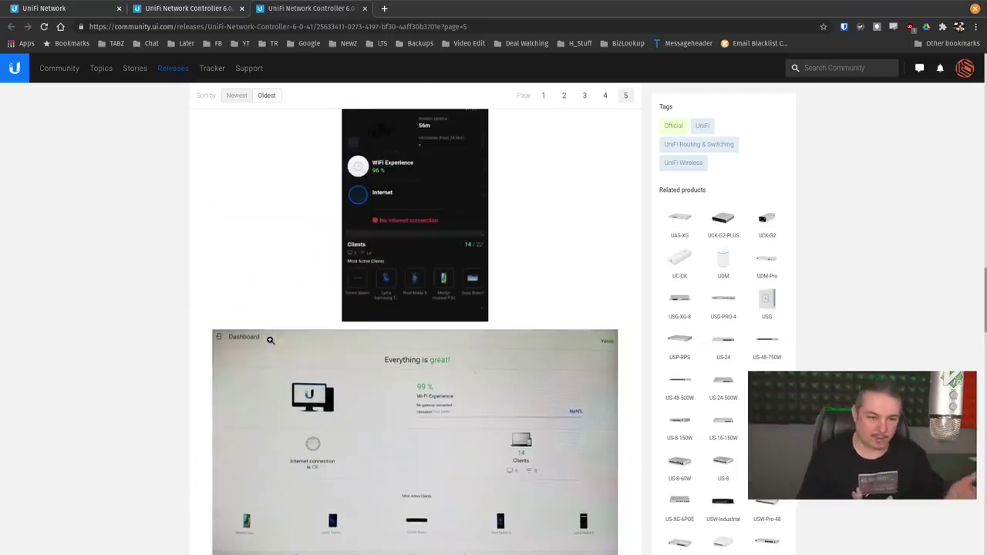
scroll(267, 234, "up", 2)
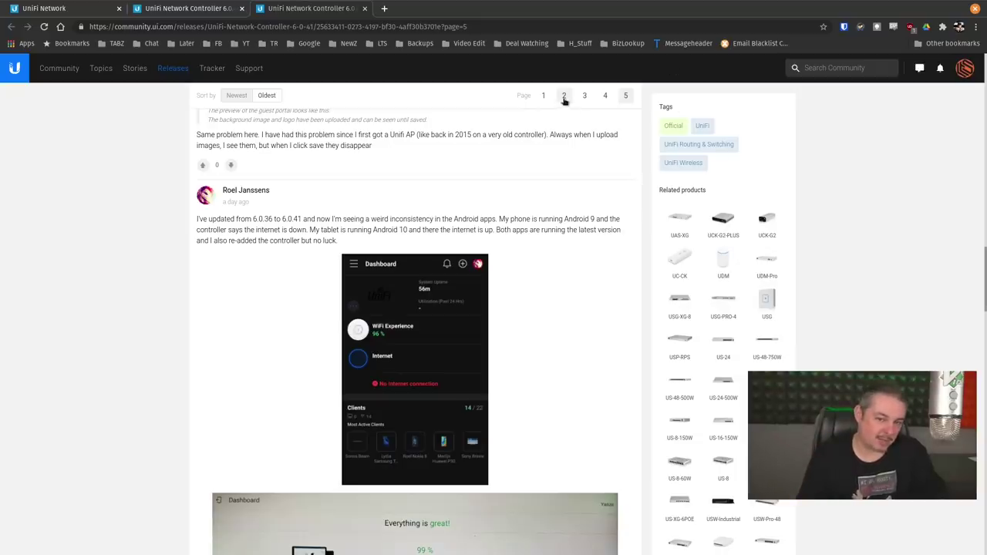
Step: Open comment page 1 and read down to the UI-Glenn reply about tracking the topology issue
left_click(543, 95)
scroll(578, 328, "down", 10)
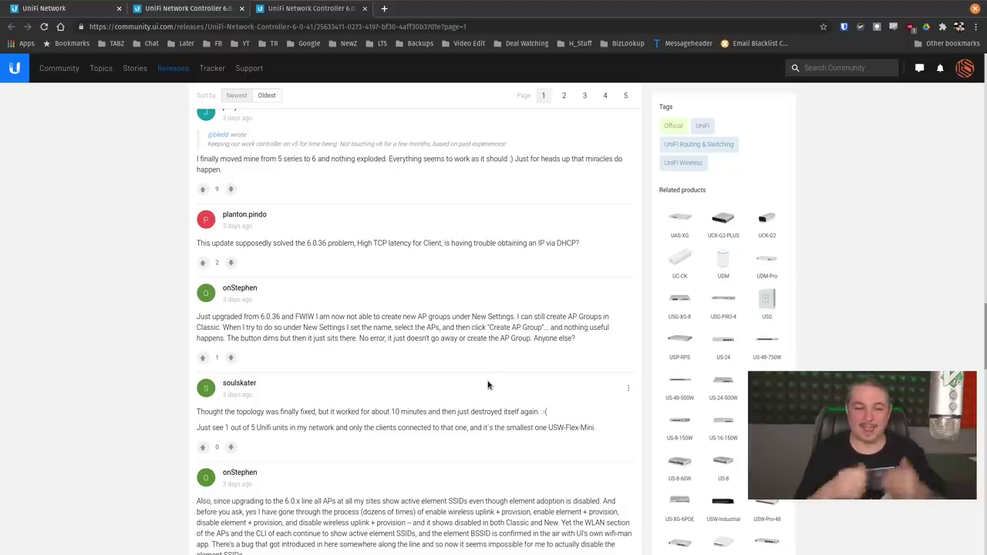
scroll(488, 370, "down", 4)
scroll(488, 370, "down", 6)
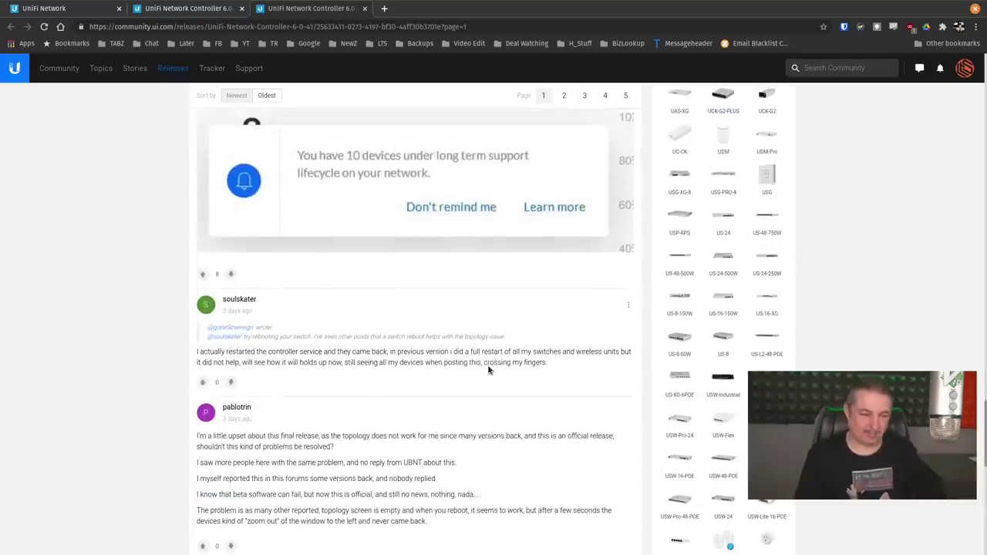
scroll(874, 316, "down", 3)
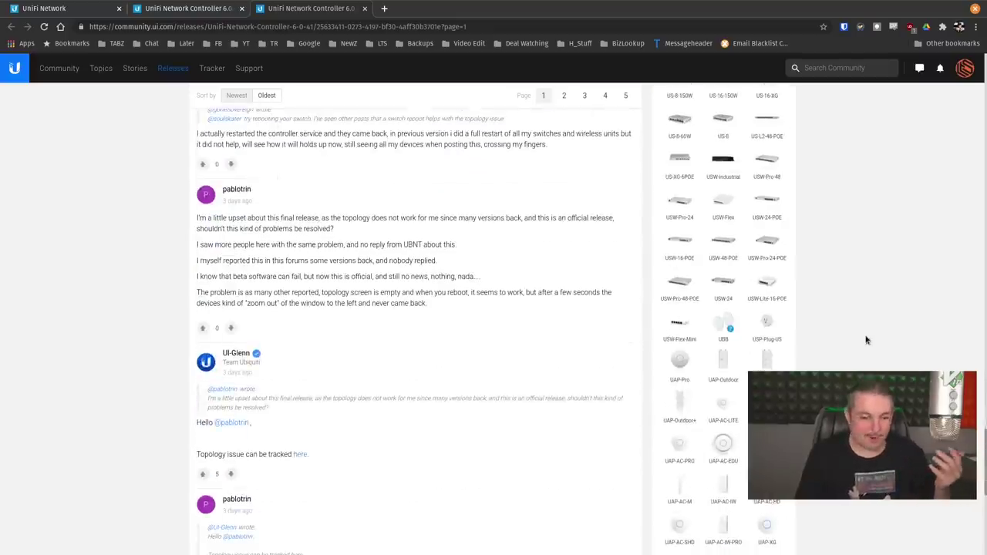
Step: Switch back to the UniFi Network dashboard showing 99%, 9 switches and 3 access points
key("ctrl+1")
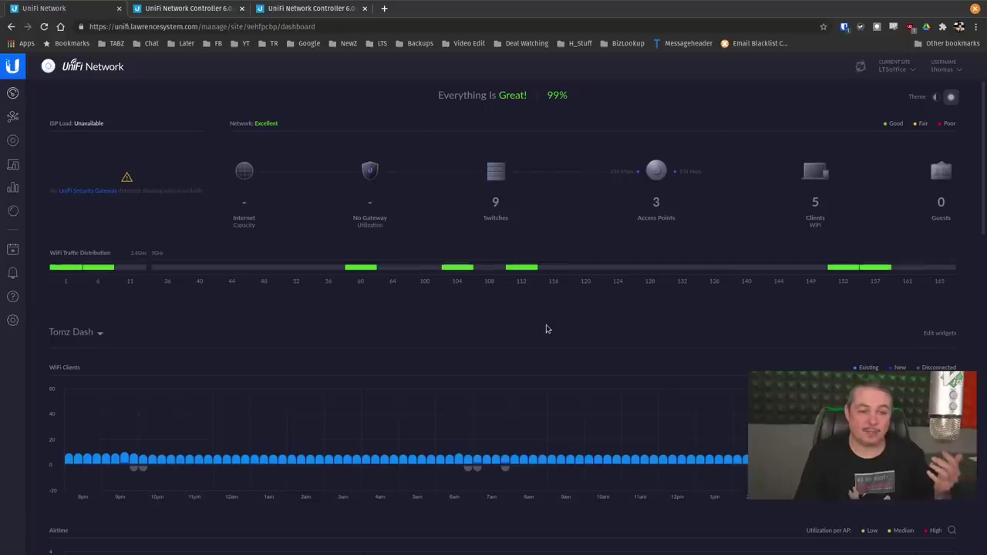